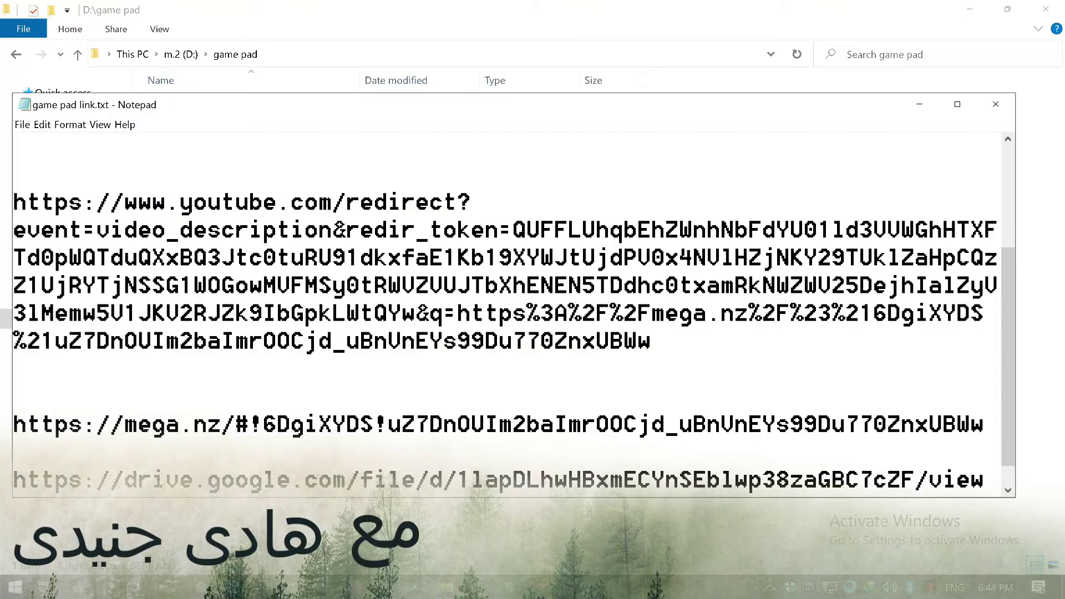
# Step: Open the Google Drive link from the game pad link.txt file in Chrome and download Joystick.zip
pyautogui.scroll(-1, 513, 361)
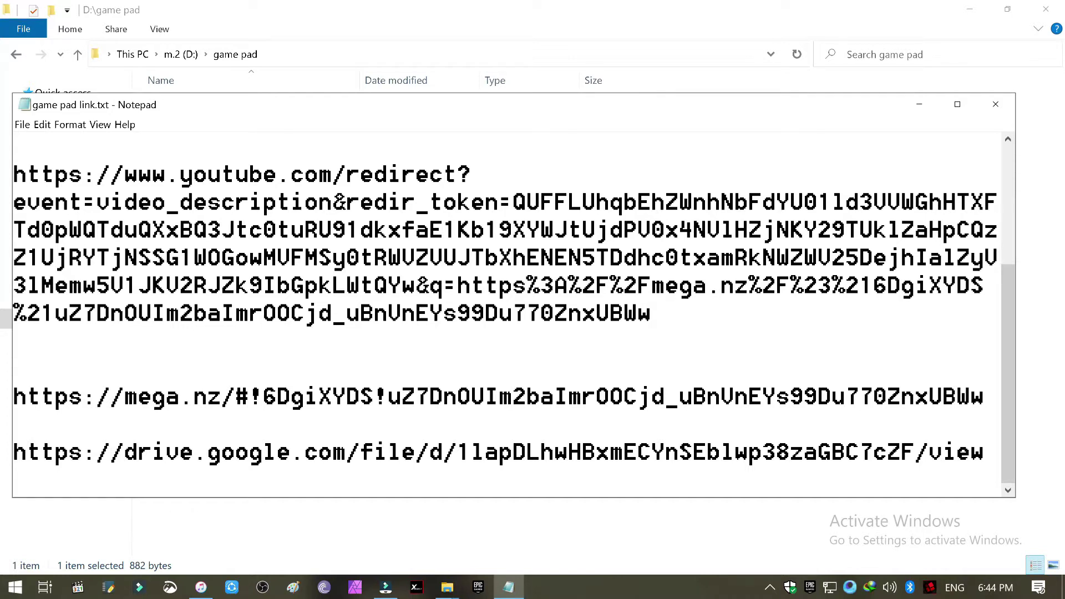
pyautogui.click(221, 453)
pyautogui.tripleClick(221, 452)
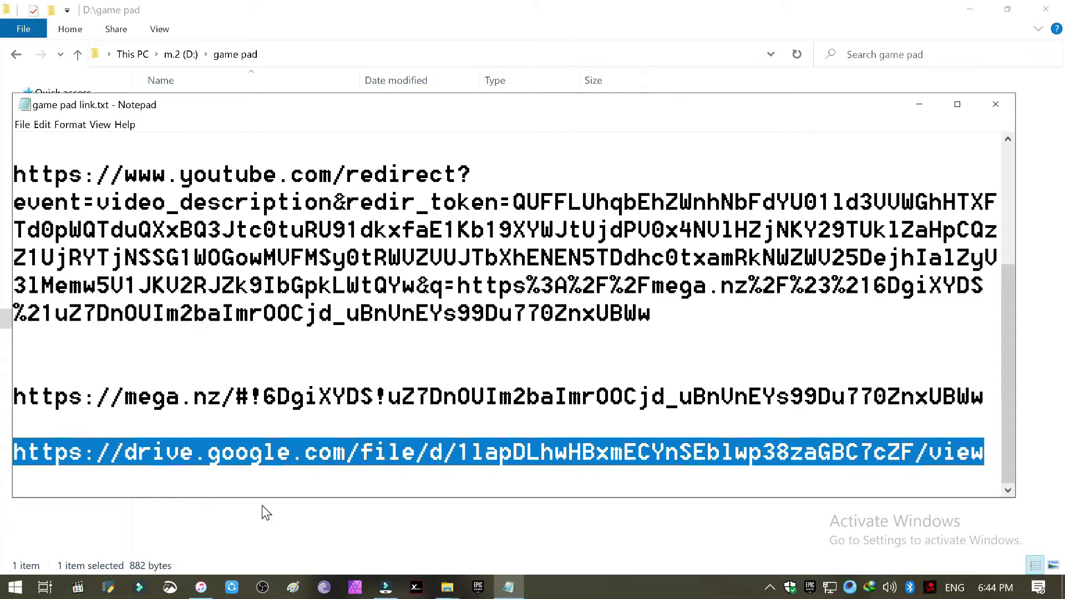
pyautogui.click(14, 591)
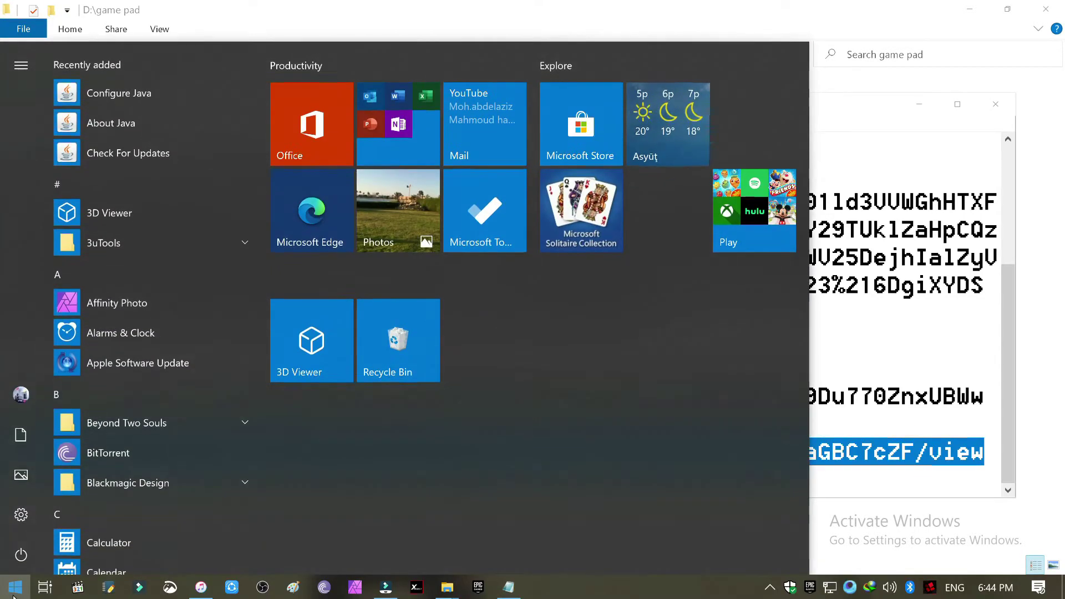
pyautogui.write('g')
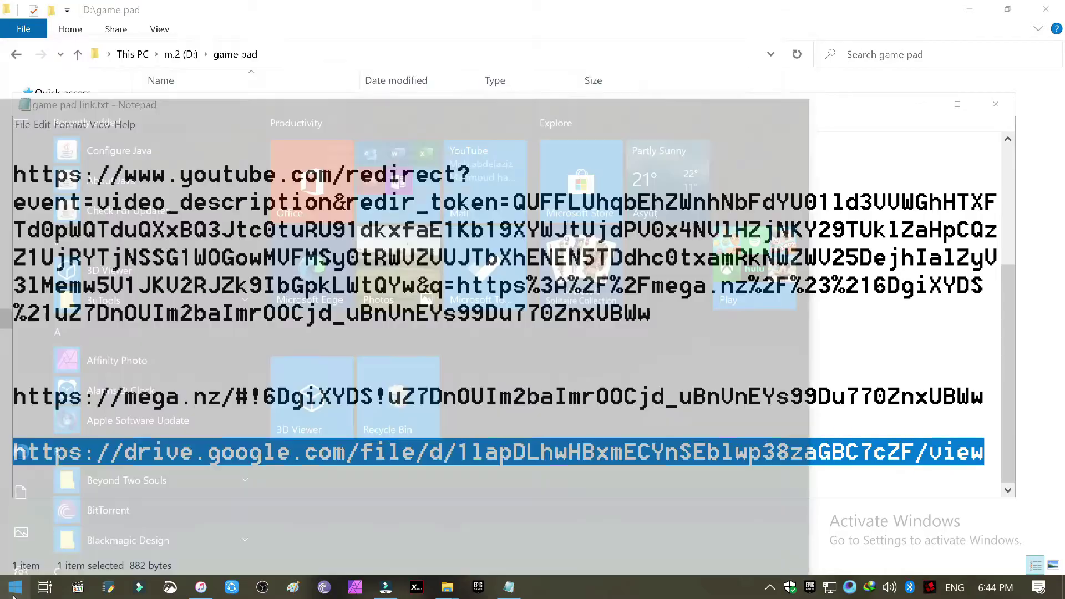
pyautogui.press('Return')
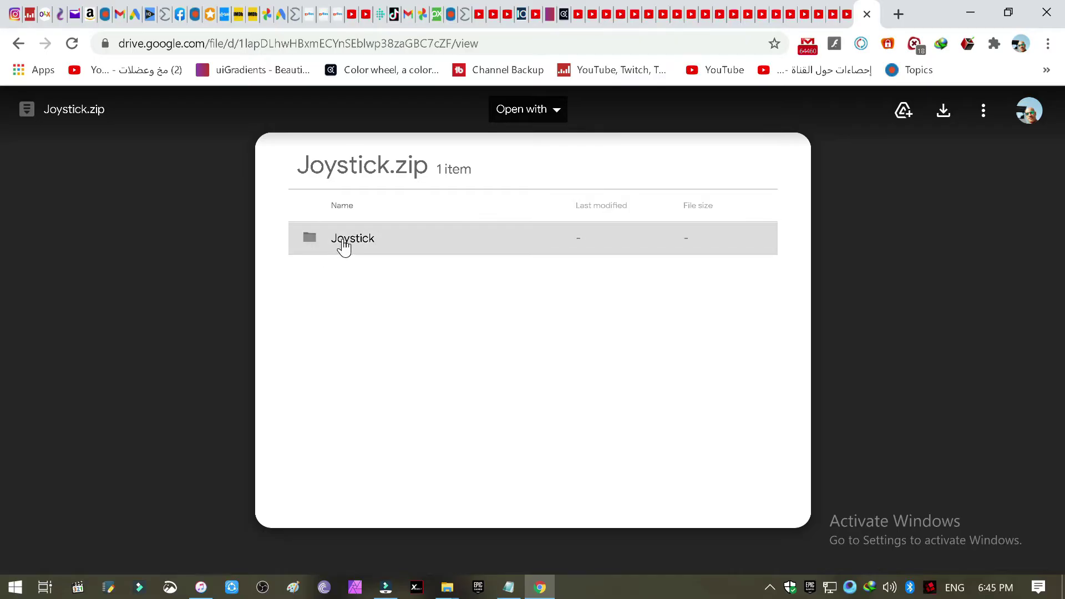
pyautogui.click(943, 111)
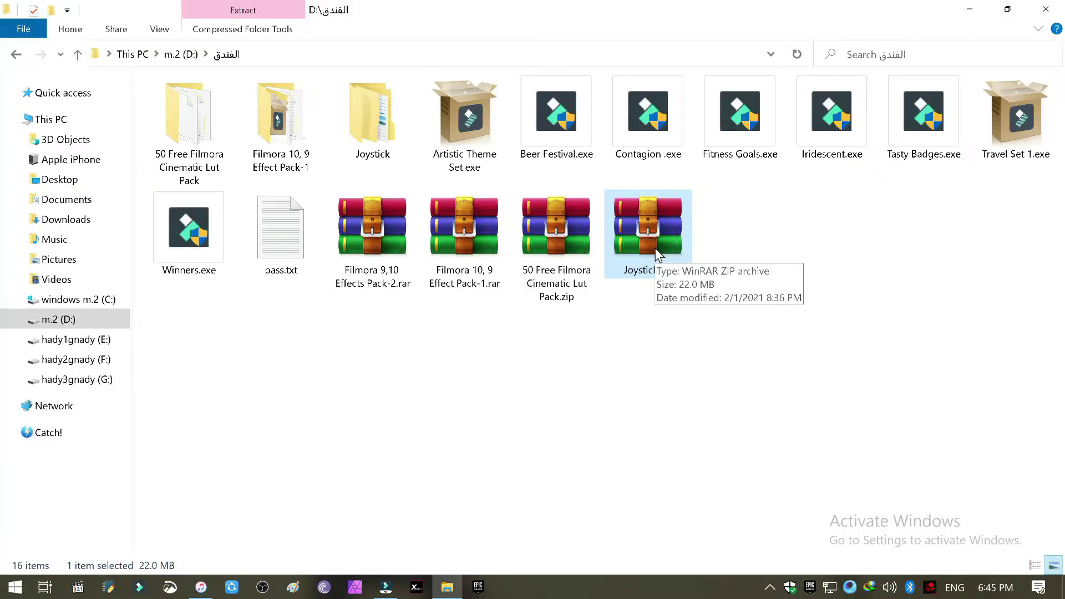
# Step: Try to extract the Joystick folder from Joystick.zip into the folder that holds the archive
pyautogui.moveTo(655, 248); pyautogui.dragTo(676, 270)
pyautogui.doubleClick(651, 242)
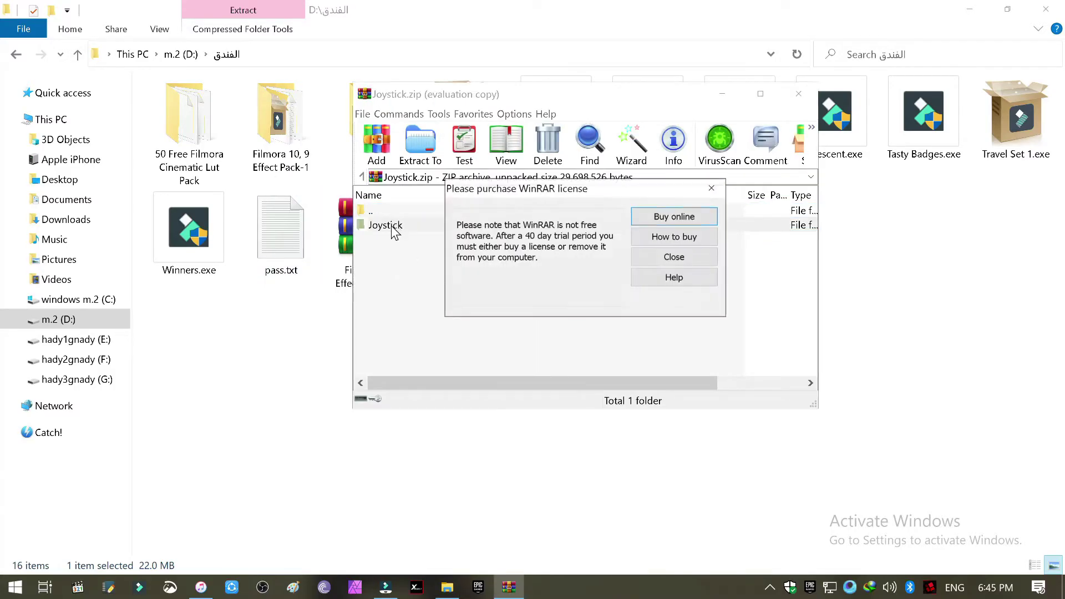
pyautogui.click(694, 259)
pyautogui.click(376, 230)
pyautogui.moveTo(395, 228); pyautogui.dragTo(252, 424)
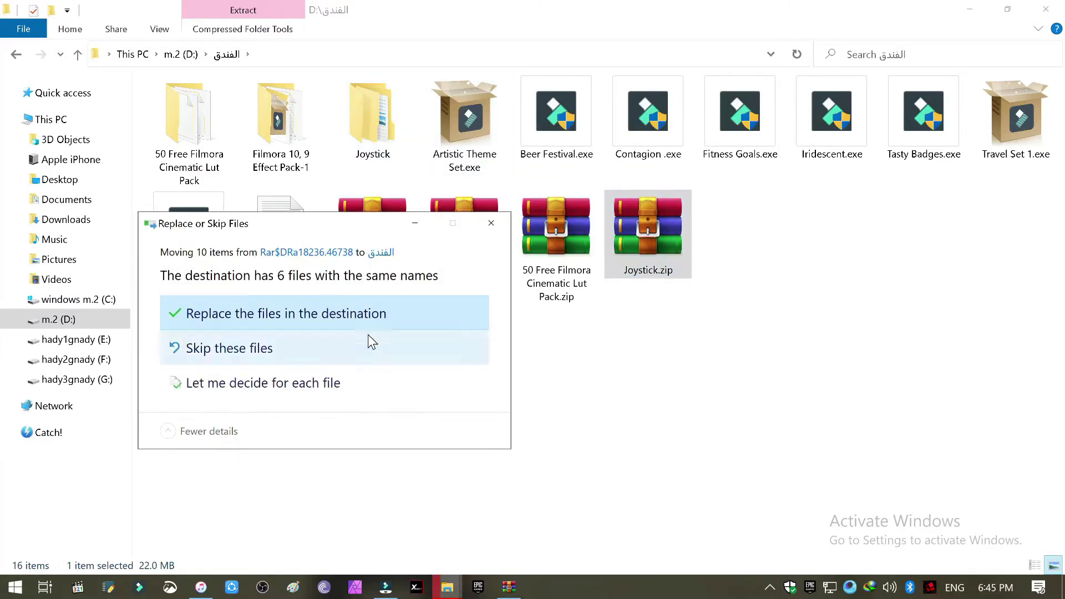
pyautogui.click(488, 228)
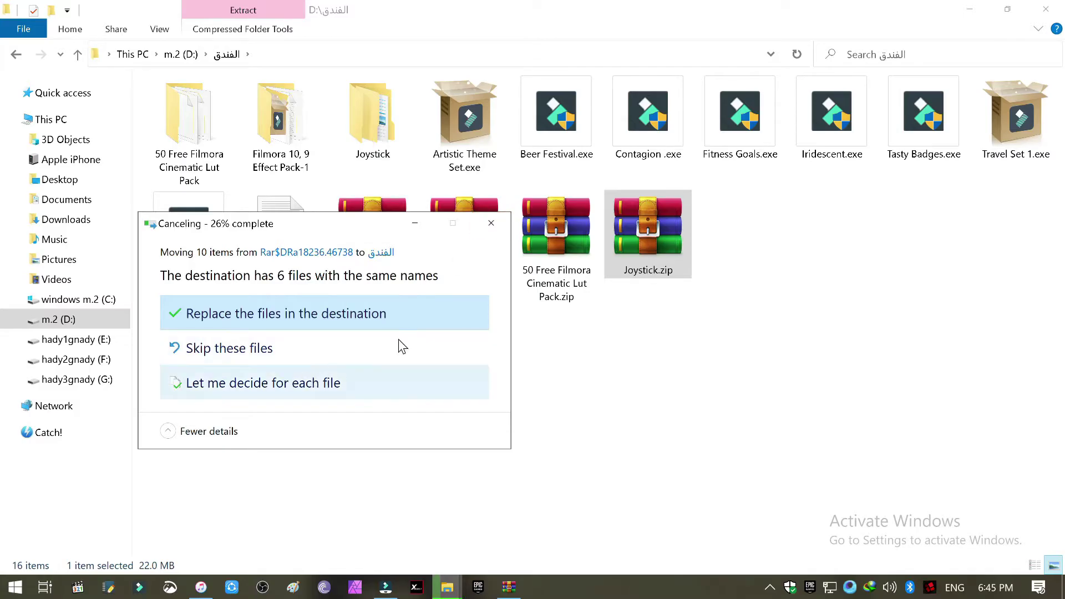
# Step: Open the Install first folder inside Joystick and examine its driver installers, including 121212.EXE, Universal Joystick Driver - Speedlink.exe and ViGEmBus_Setup_1.16.116.exe
pyautogui.doubleClick(368, 122)
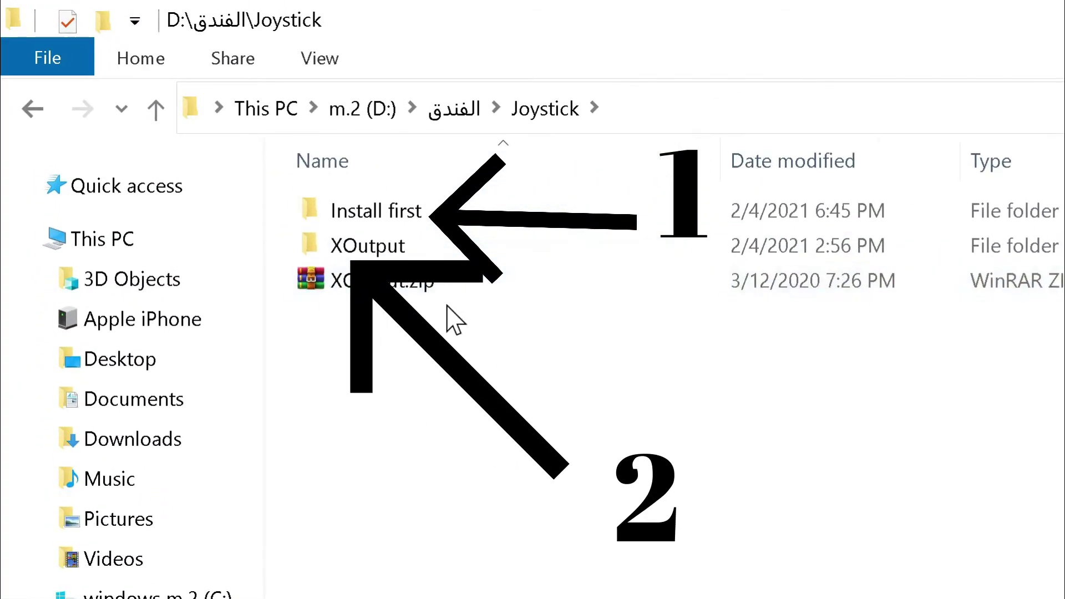
pyautogui.doubleClick(394, 212)
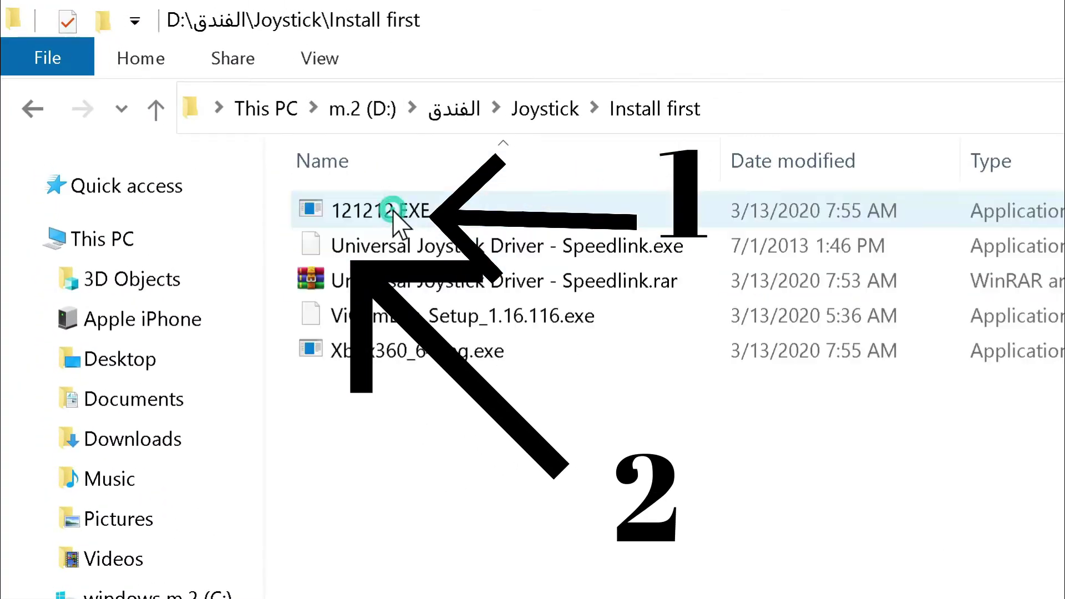
pyautogui.click(454, 216)
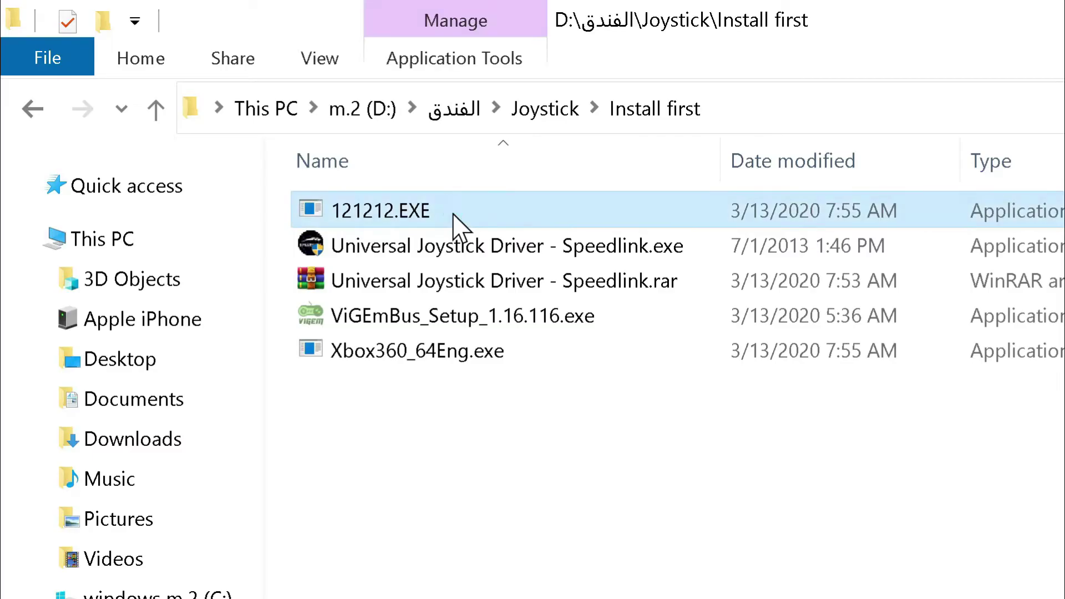
pyautogui.click(446, 254)
pyautogui.click(482, 318)
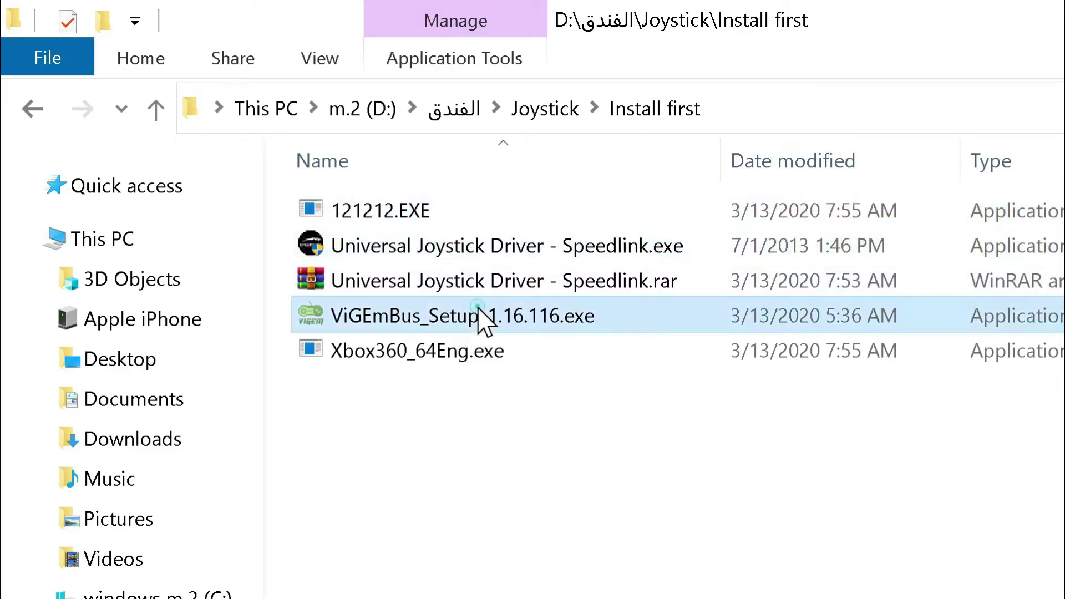
pyautogui.click(476, 341)
pyautogui.click(445, 455)
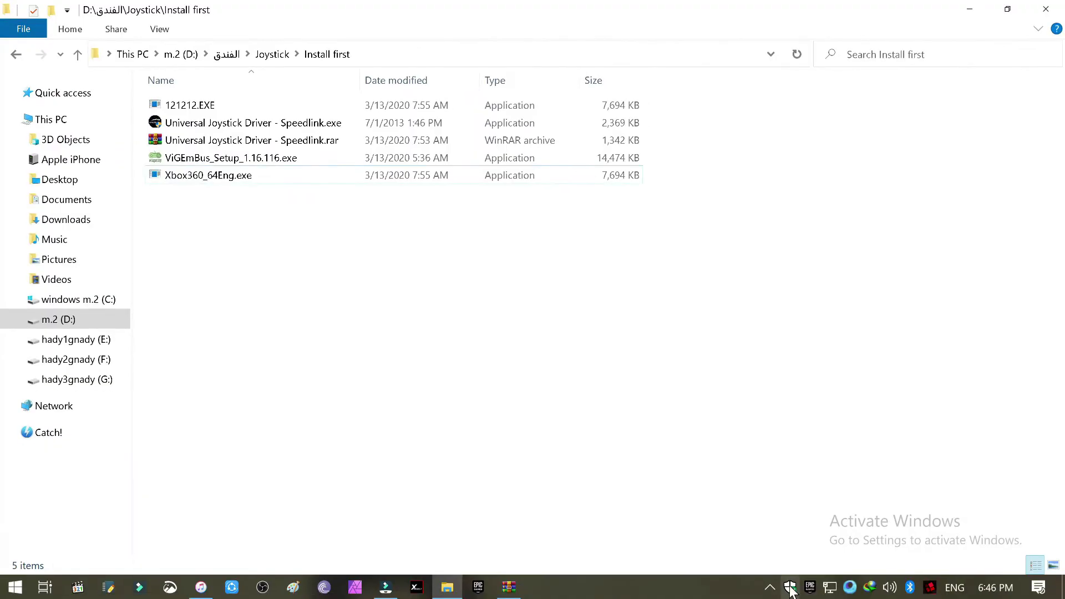
# Step: Review the real-time protection option in Windows Security's virus and threat protection settings, then close Windows Security
pyautogui.click(799, 592)
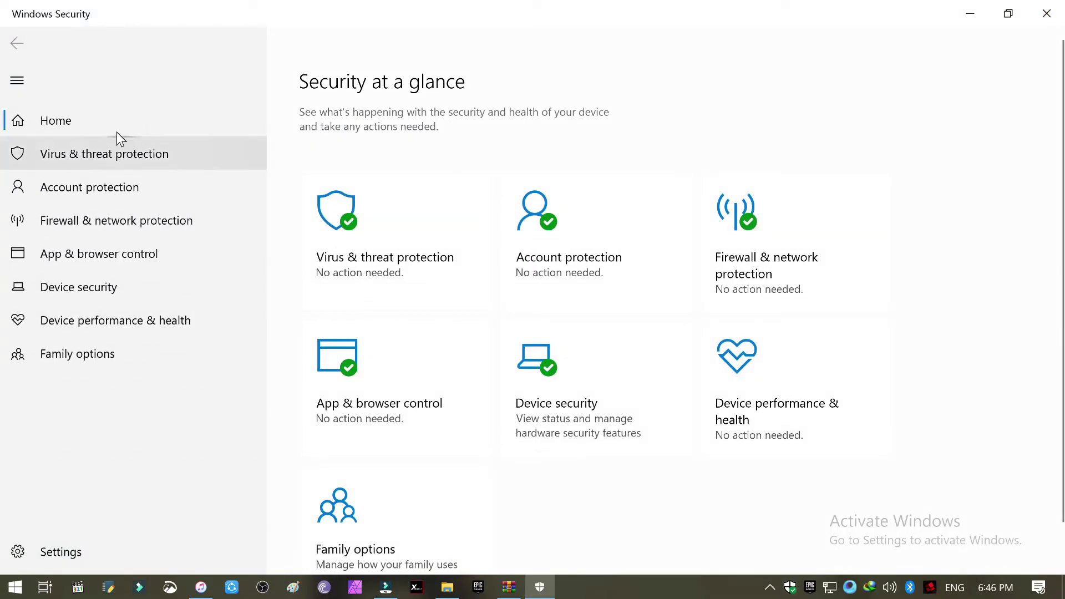
pyautogui.click(339, 237)
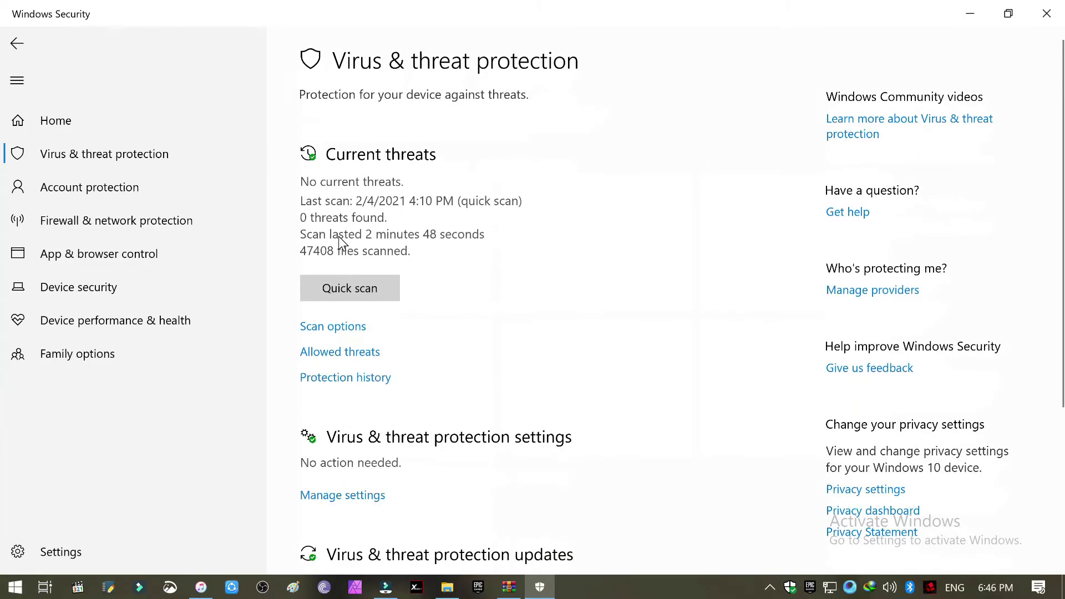
pyautogui.scroll(-2, 464, 340)
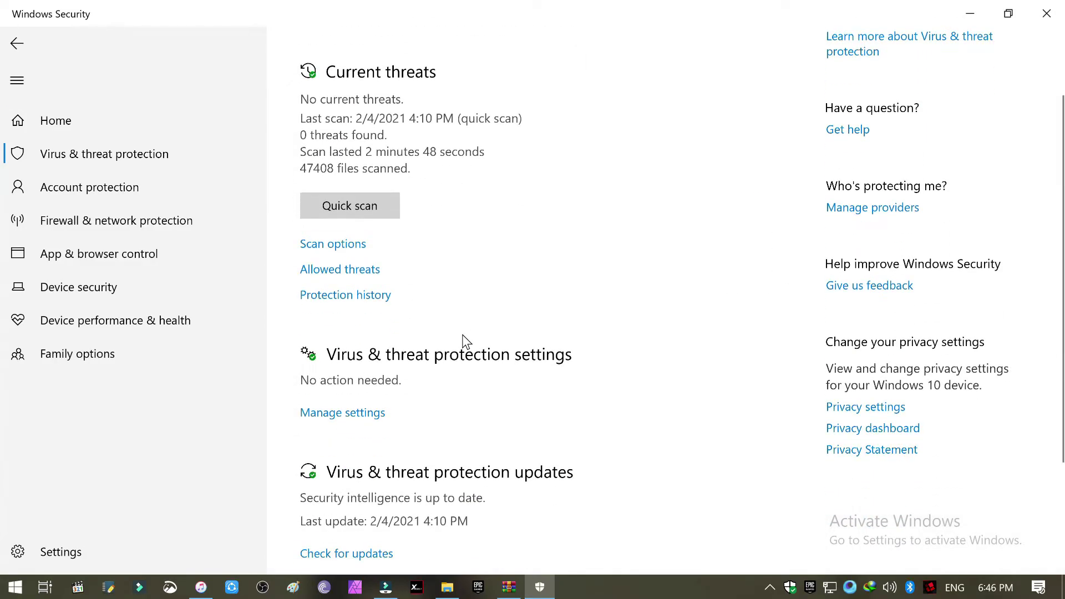
pyautogui.click(350, 416)
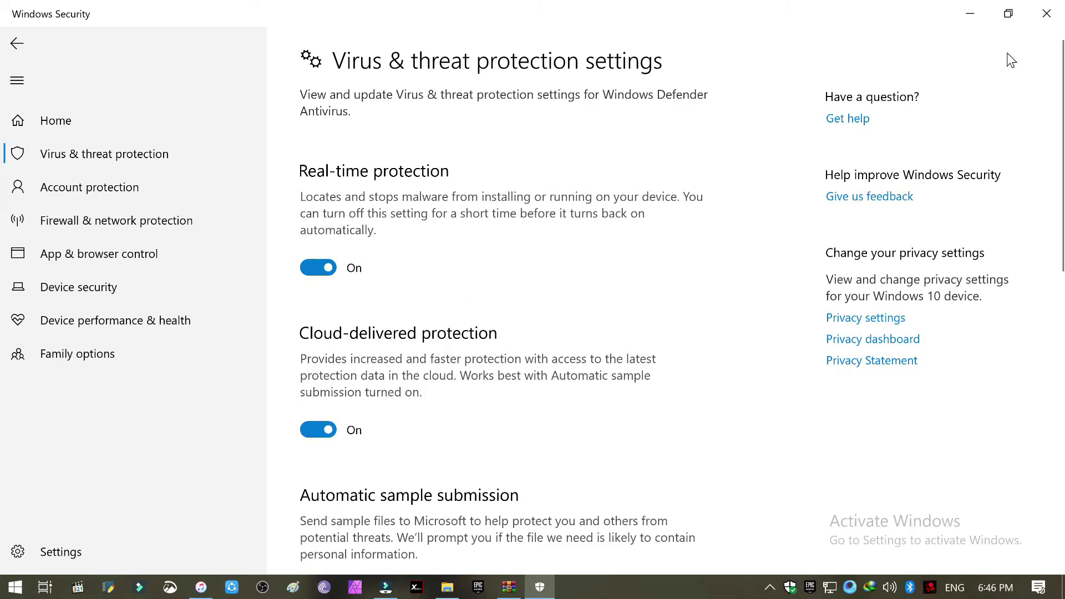
pyautogui.click(1047, 14)
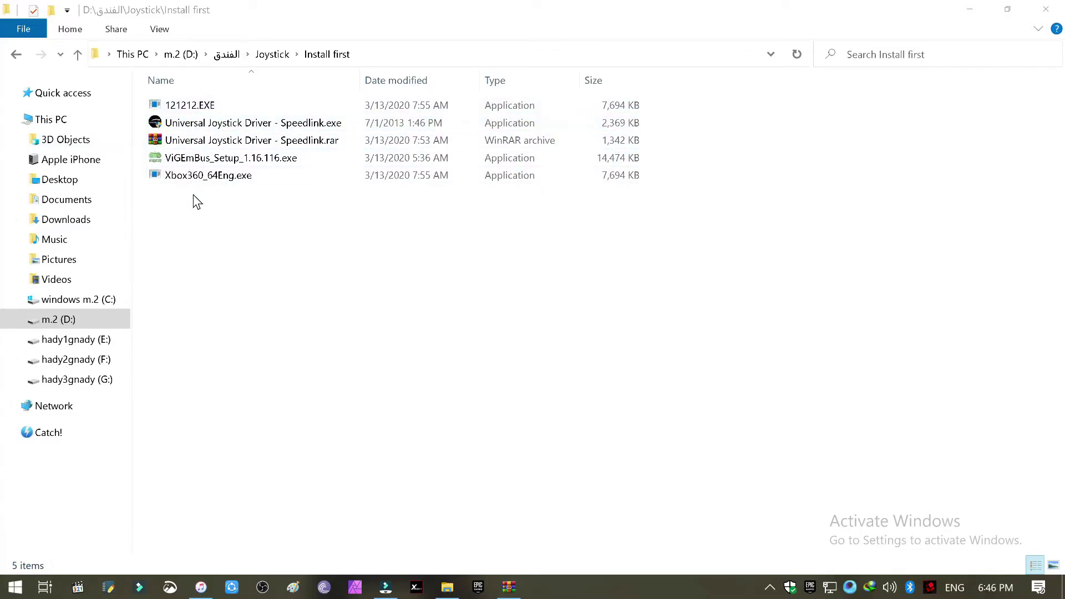
# Step: Close the Install first folder and the Joystick.zip archive, and launch XOutput from its desktop shortcut
pyautogui.click(1046, 9)
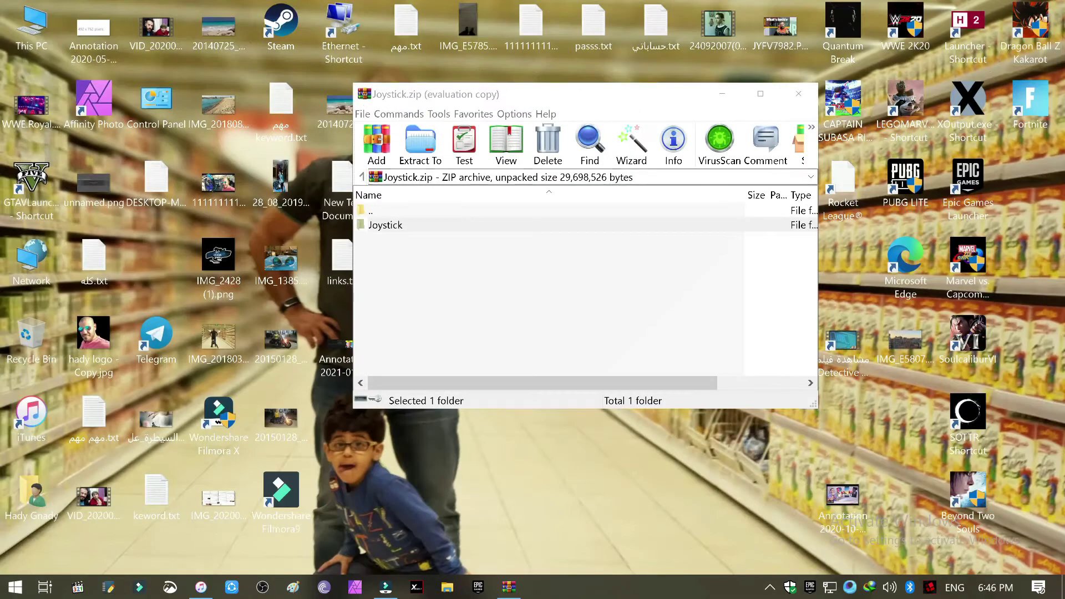
pyautogui.click(799, 93)
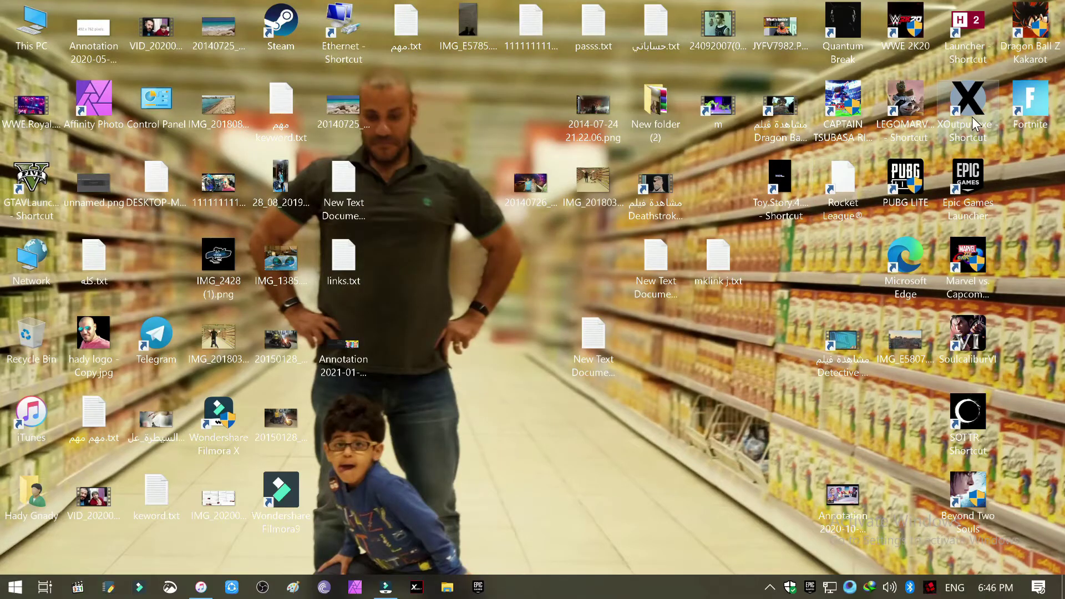
pyautogui.moveTo(599, 311); pyautogui.dragTo(480, 352)
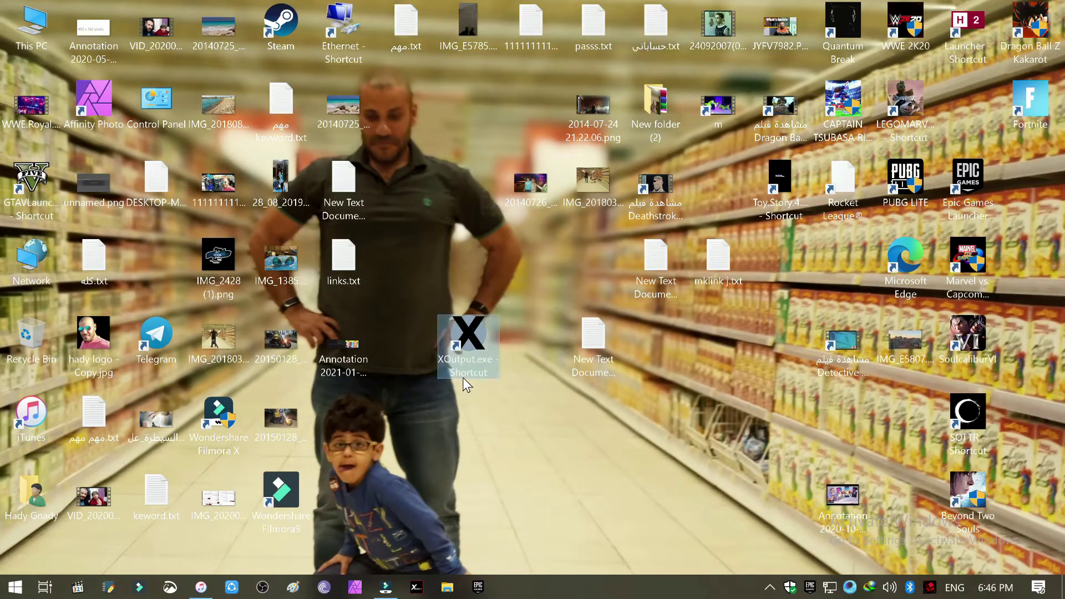
pyautogui.doubleClick(475, 354)
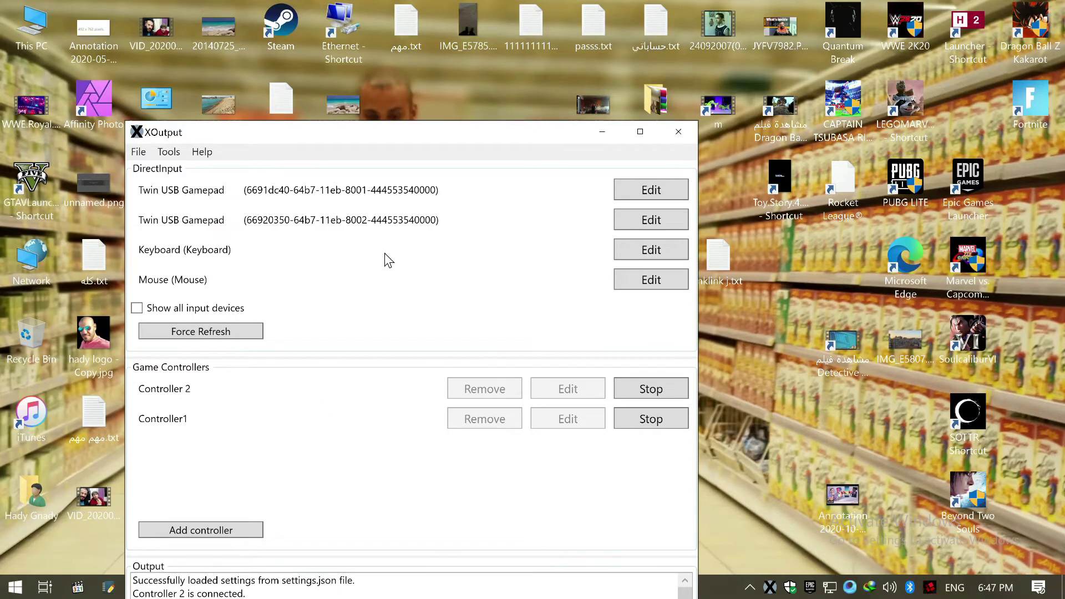
# Step: Inspect the axes, DPad and buttons of a Twin USB Gamepad and close its details
pyautogui.doubleClick(175, 196)
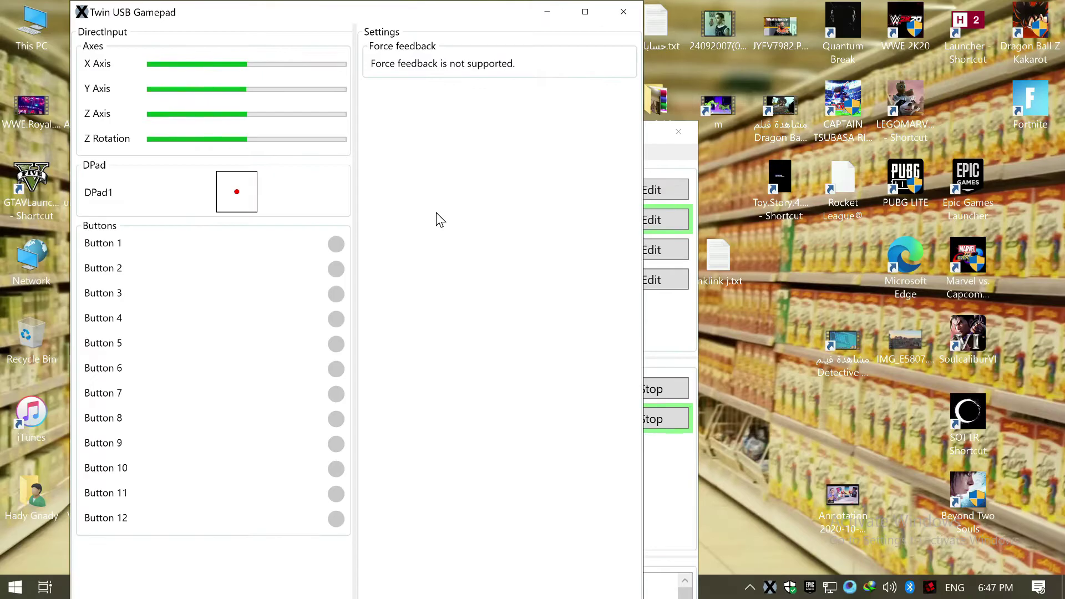
pyautogui.click(623, 15)
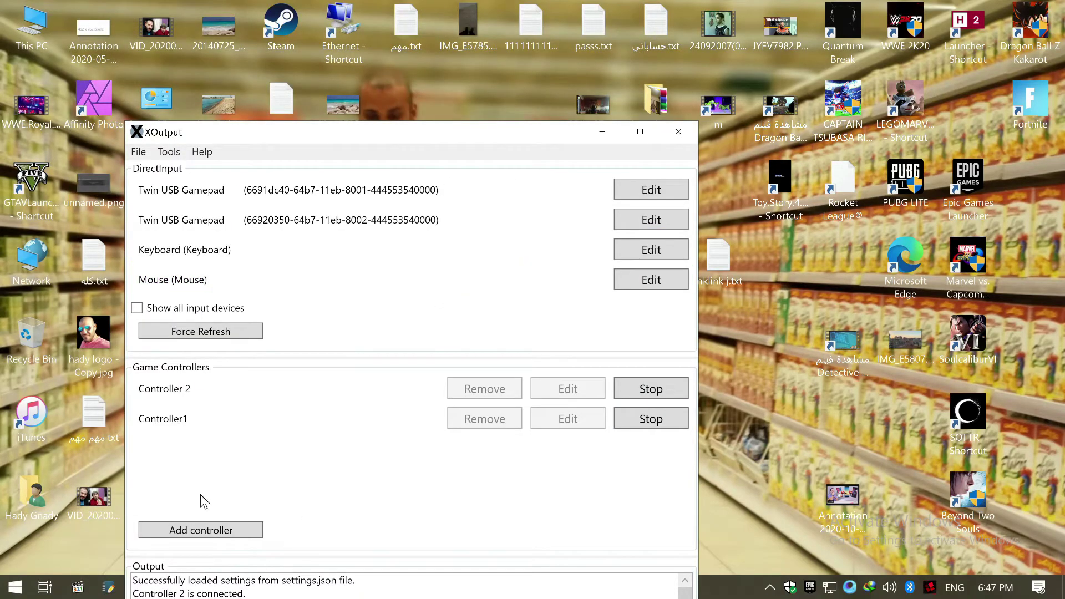
# Step: Add a new game controller and remove it again
pyautogui.click(203, 532)
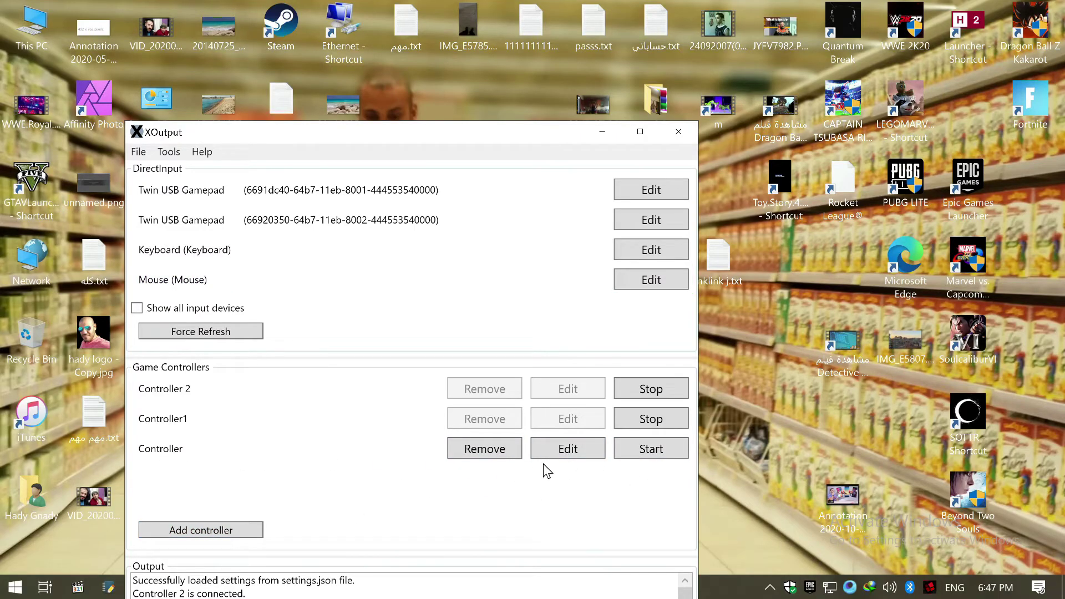
pyautogui.click(486, 456)
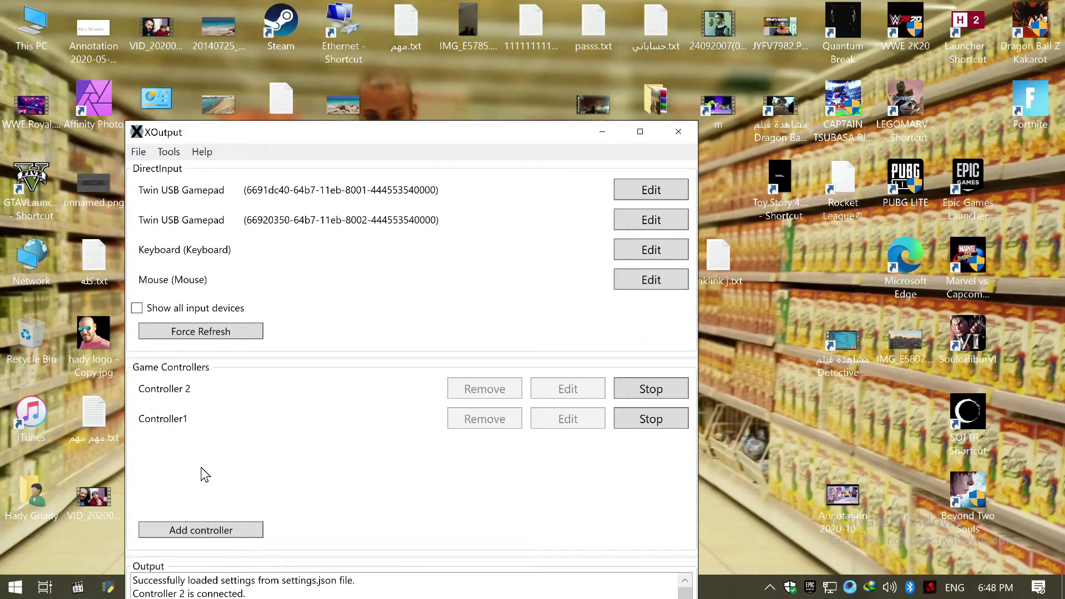
# Step: Stop Controller 2 and Controller1, and open the mapping of Controller 2 for editing
pyautogui.click(652, 395)
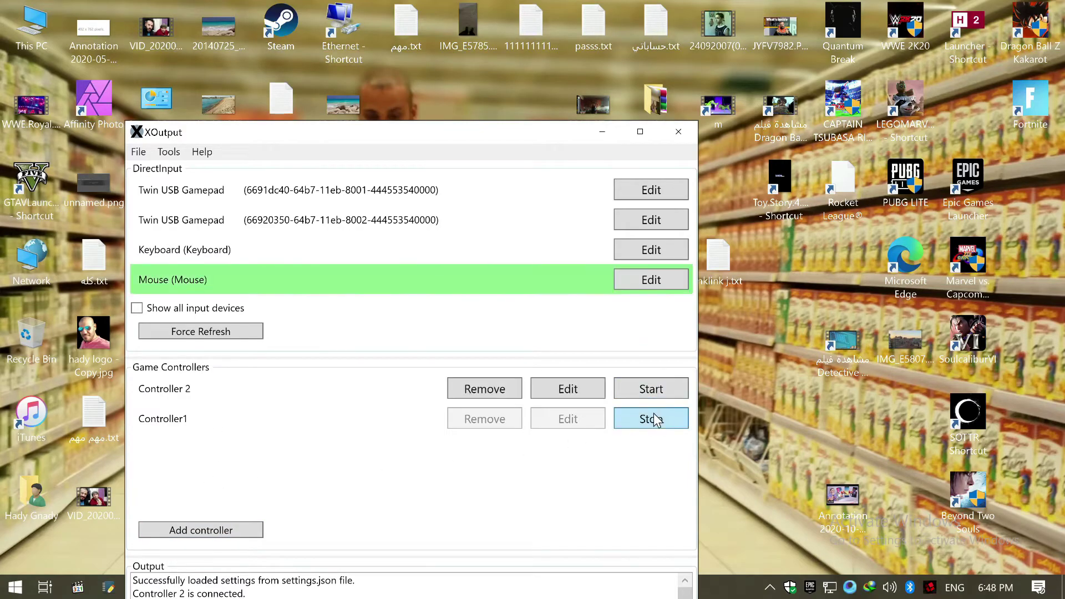
pyautogui.click(655, 420)
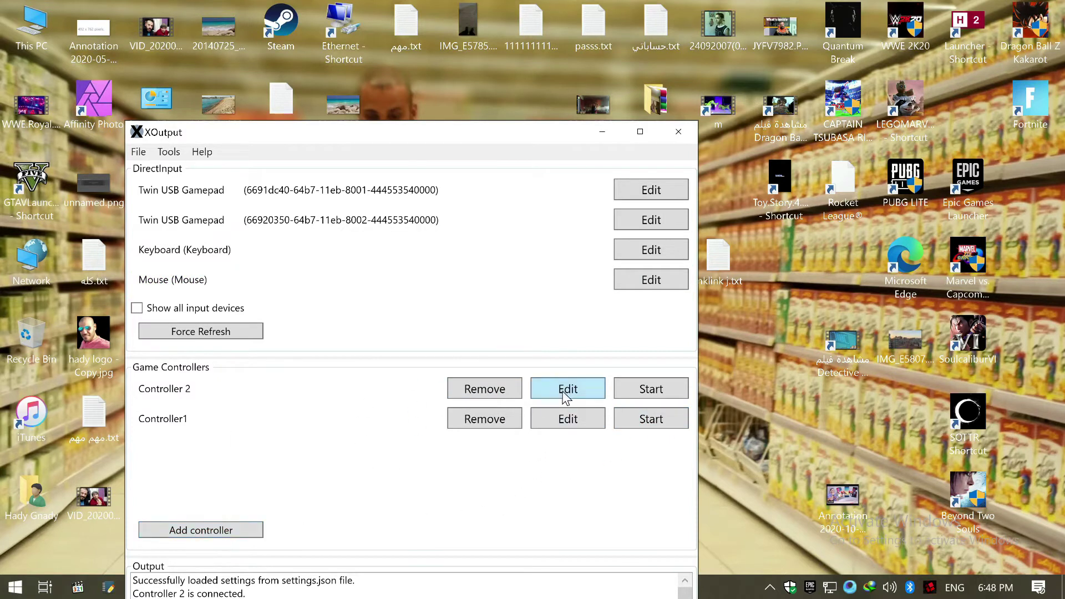
pyautogui.click(566, 393)
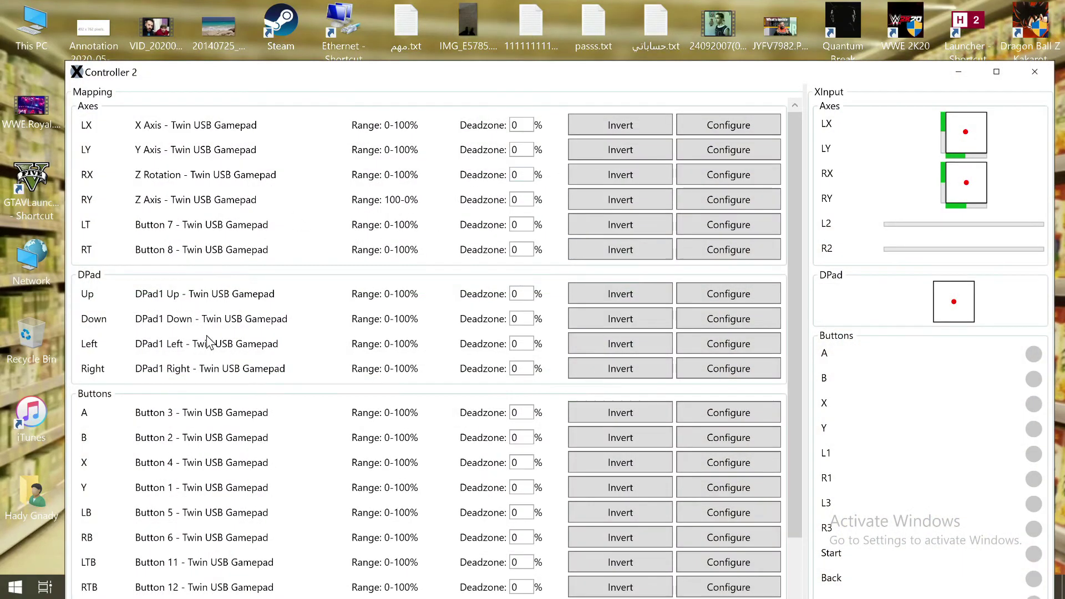
pyautogui.moveTo(615, 81); pyautogui.dragTo(593, 29)
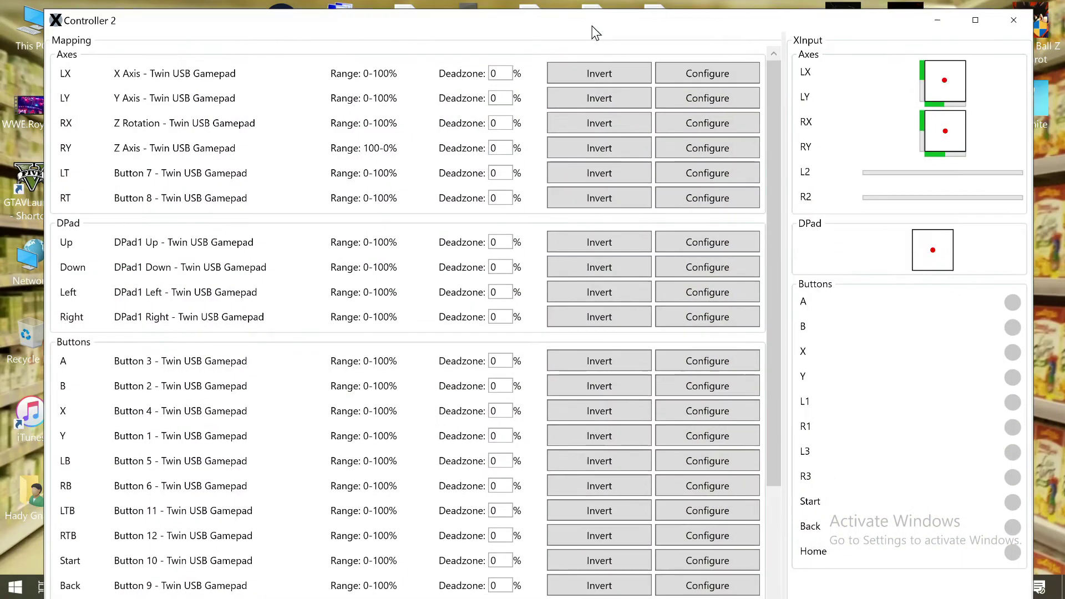
# Step: View the automatic configuration of Controller 2's LX and LY axes, cancelling each without saving
pyautogui.click(725, 75)
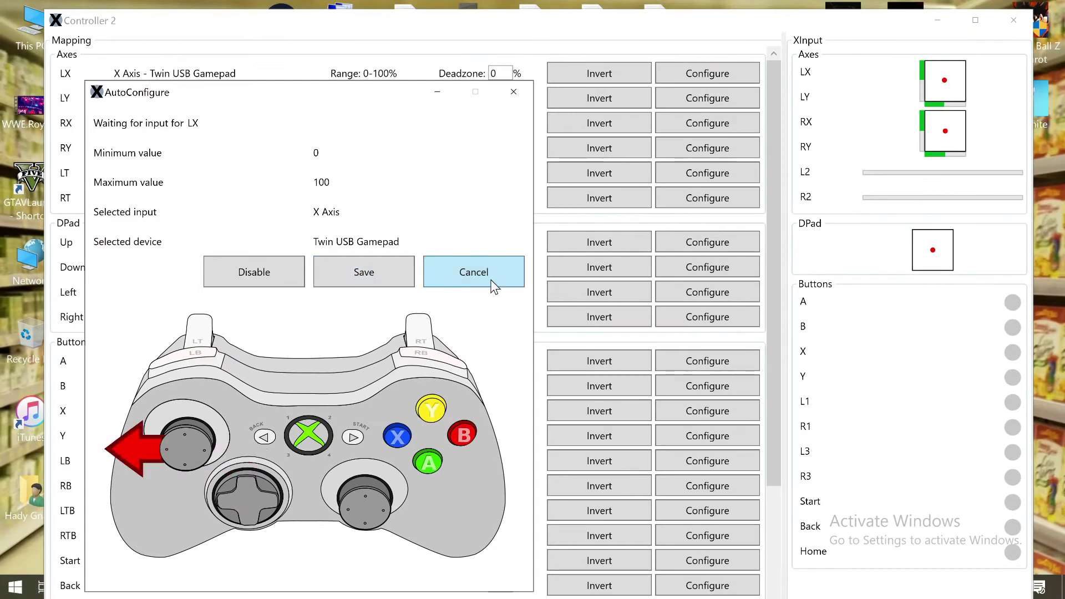
pyautogui.click(506, 278)
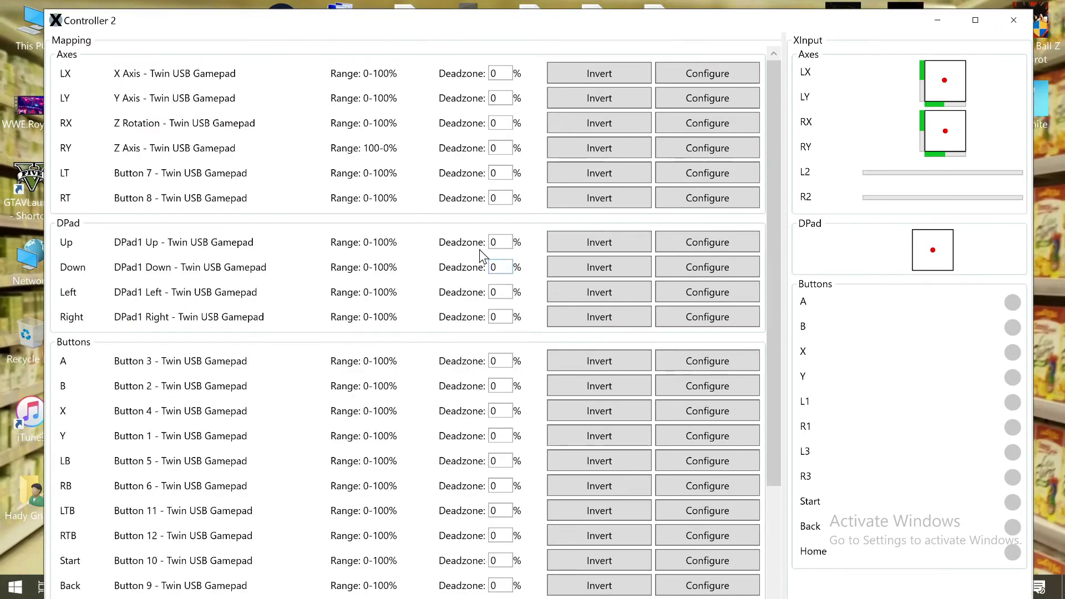
pyautogui.click(715, 98)
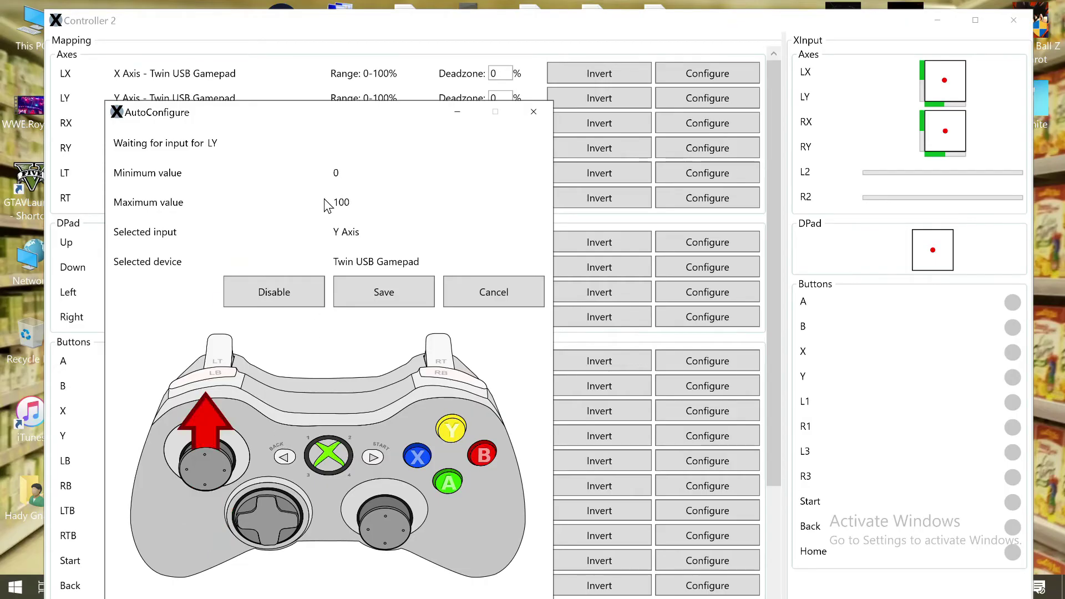
pyautogui.click(489, 290)
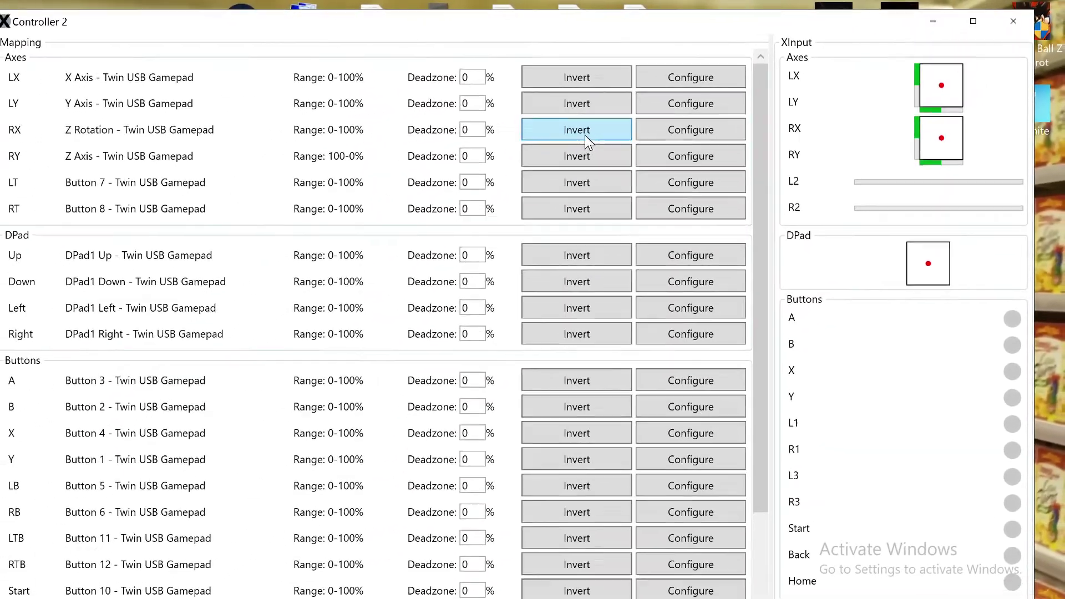
# Step: View the automatic configuration of Controller 2's DPad Up and LB button, cancelling each without saving
pyautogui.click(456, 141)
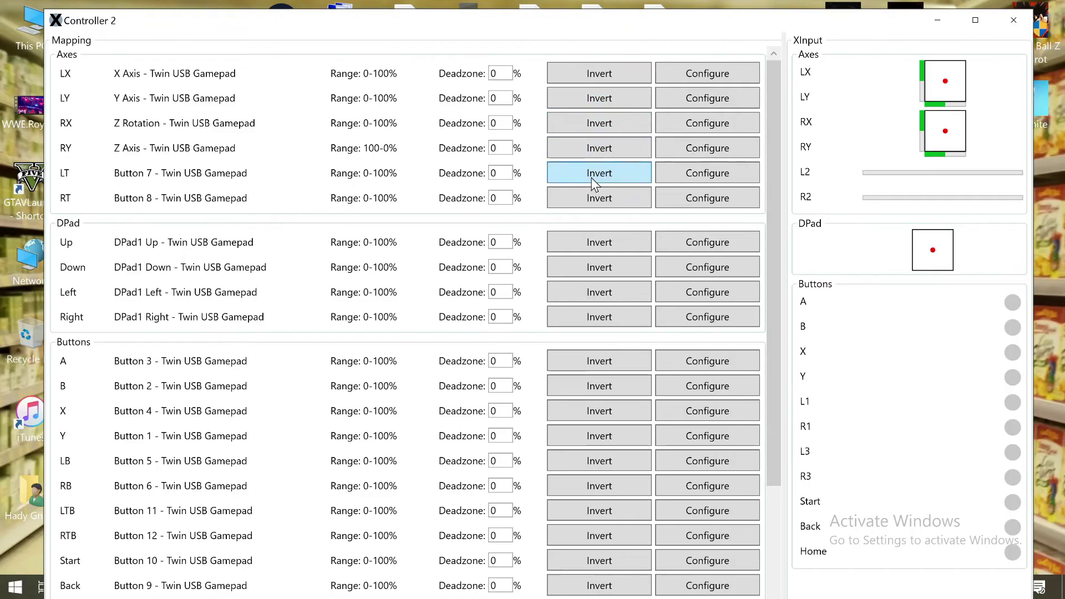
pyautogui.click(590, 253)
pyautogui.click(702, 246)
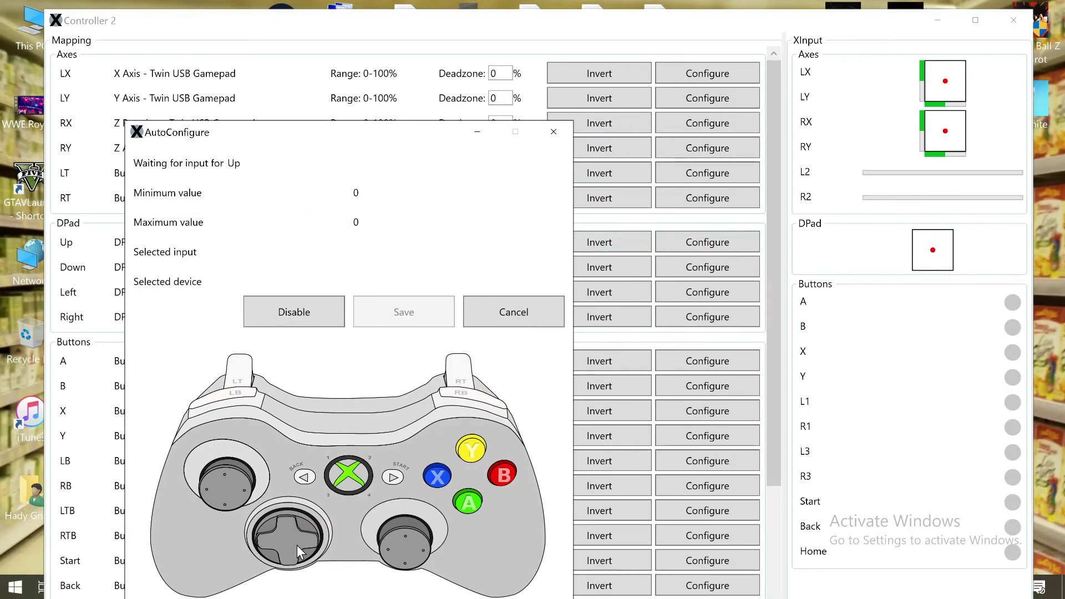
pyautogui.click(525, 312)
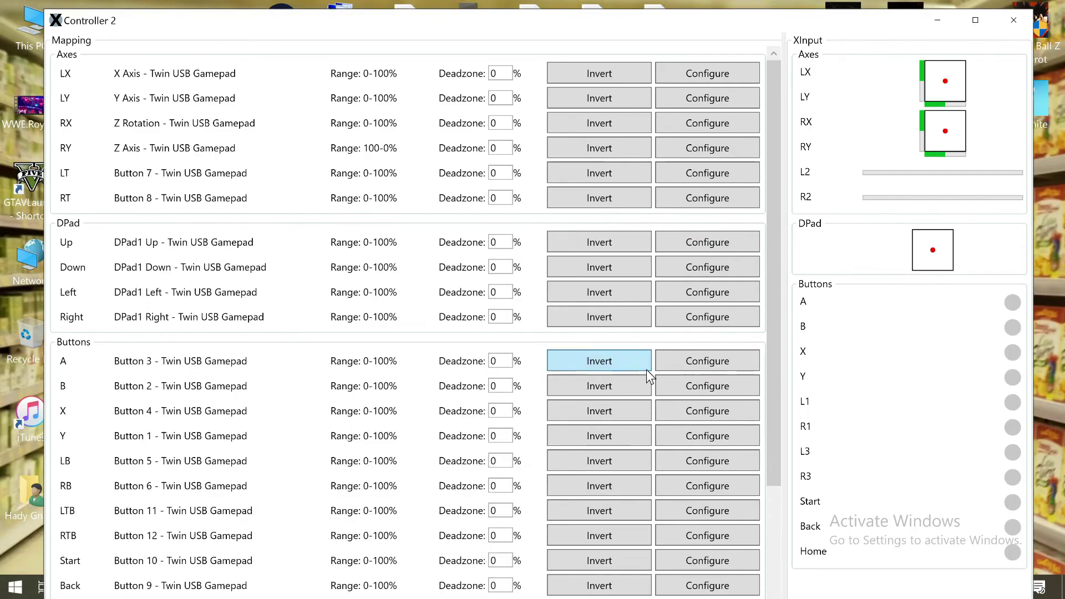
pyautogui.scroll(-3, 647, 369)
pyautogui.click(700, 349)
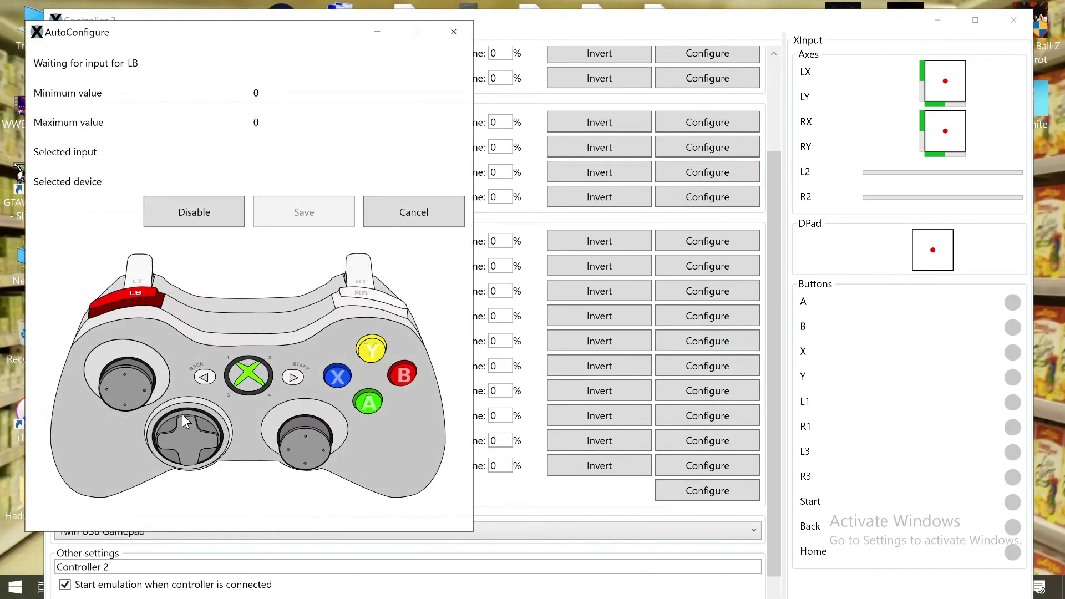
pyautogui.click(440, 217)
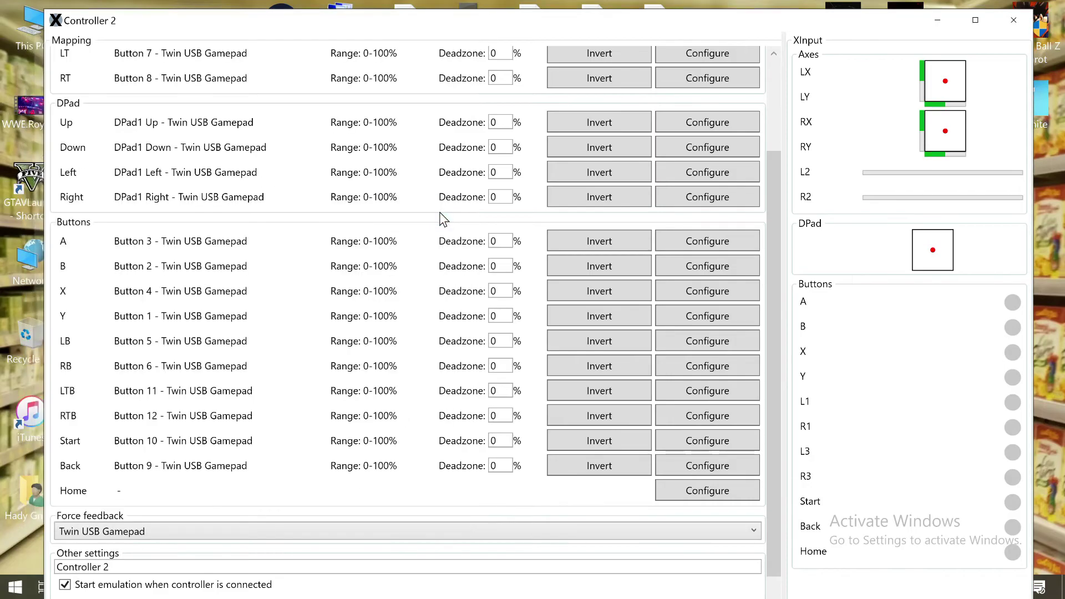
# Step: Review the remaining button mappings, force feedback and other settings of Controller 2, and close its mapping window
pyautogui.scroll(-1, 410, 277)
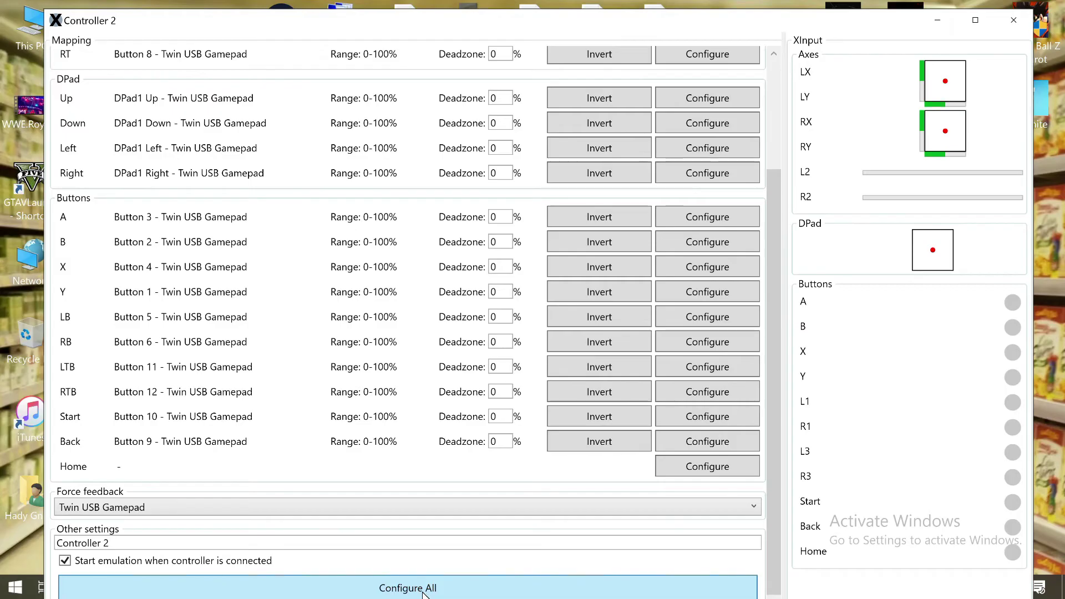
pyautogui.moveTo(861, 21); pyautogui.dragTo(816, 9)
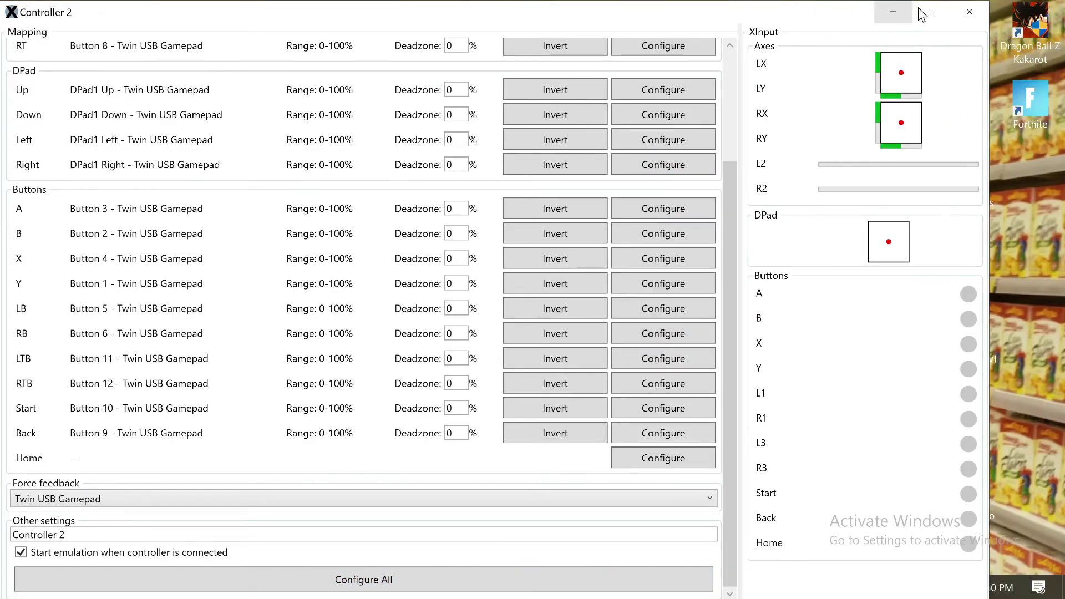
pyautogui.click(970, 12)
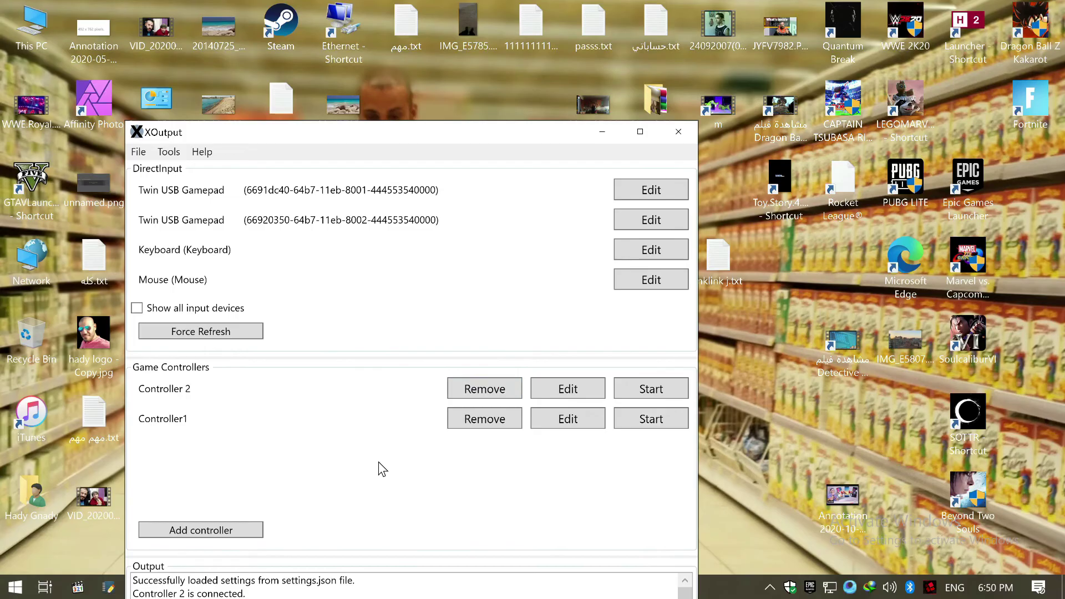
# Step: Start emulation of Controller 2 and Controller1, and save the configuration
pyautogui.moveTo(514, 143); pyautogui.dragTo(530, 43)
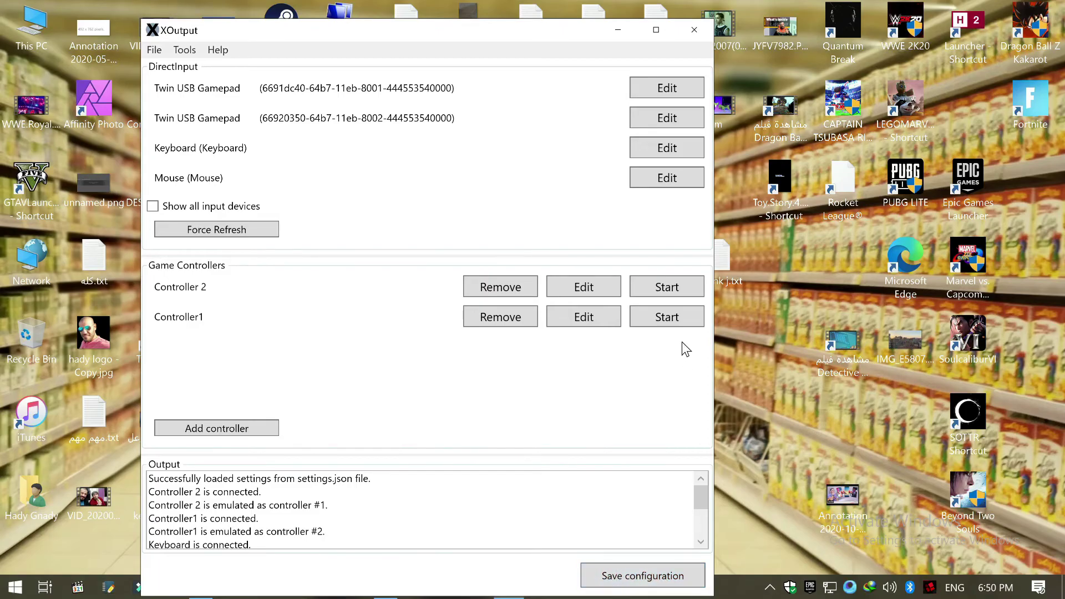
pyautogui.click(674, 288)
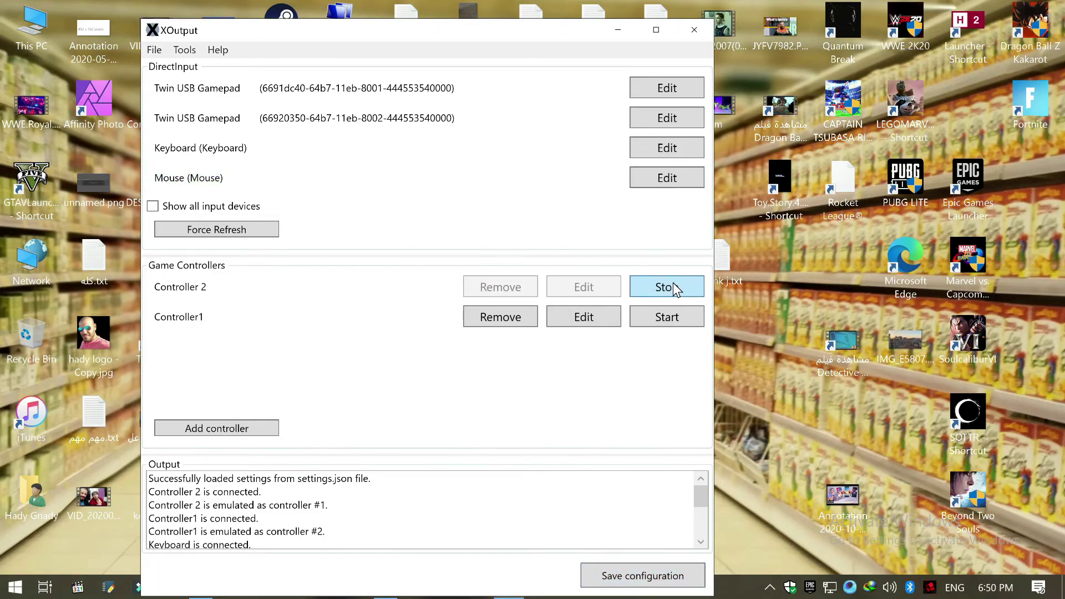
pyautogui.click(677, 318)
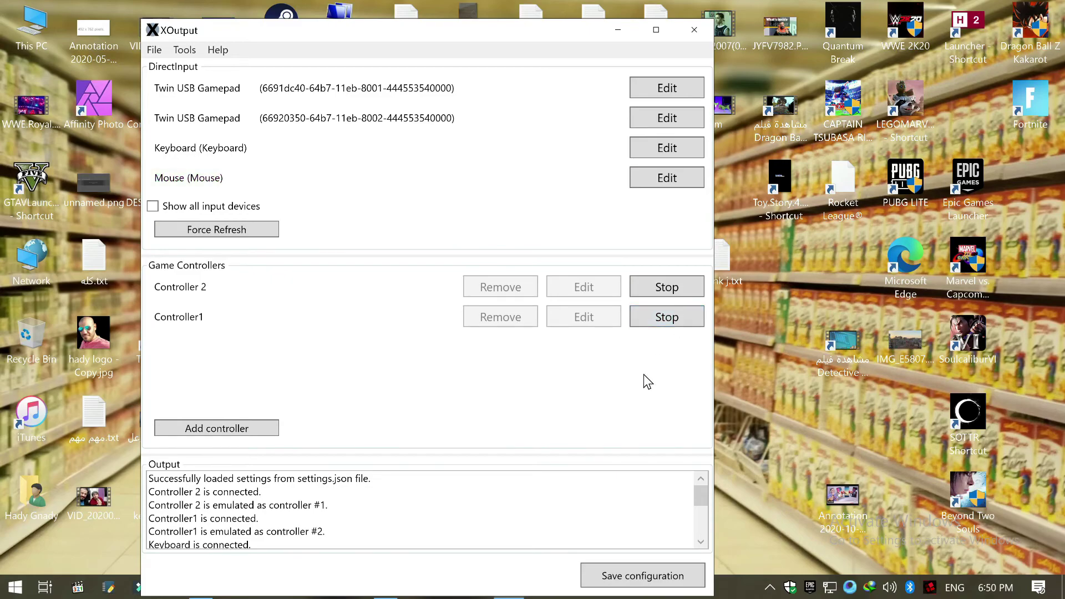
pyautogui.click(155, 50)
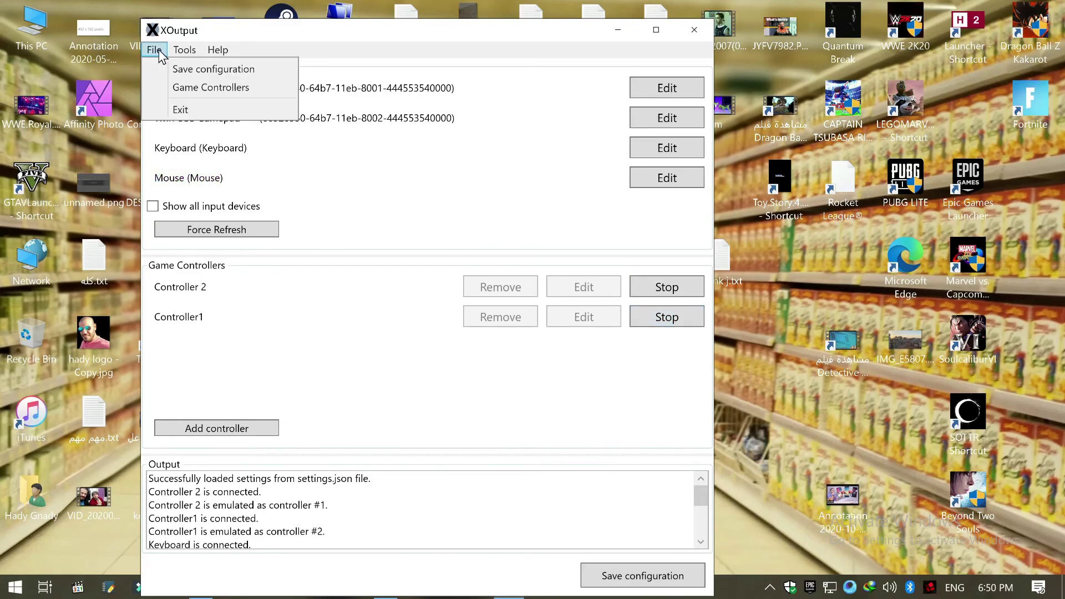
pyautogui.click(201, 68)
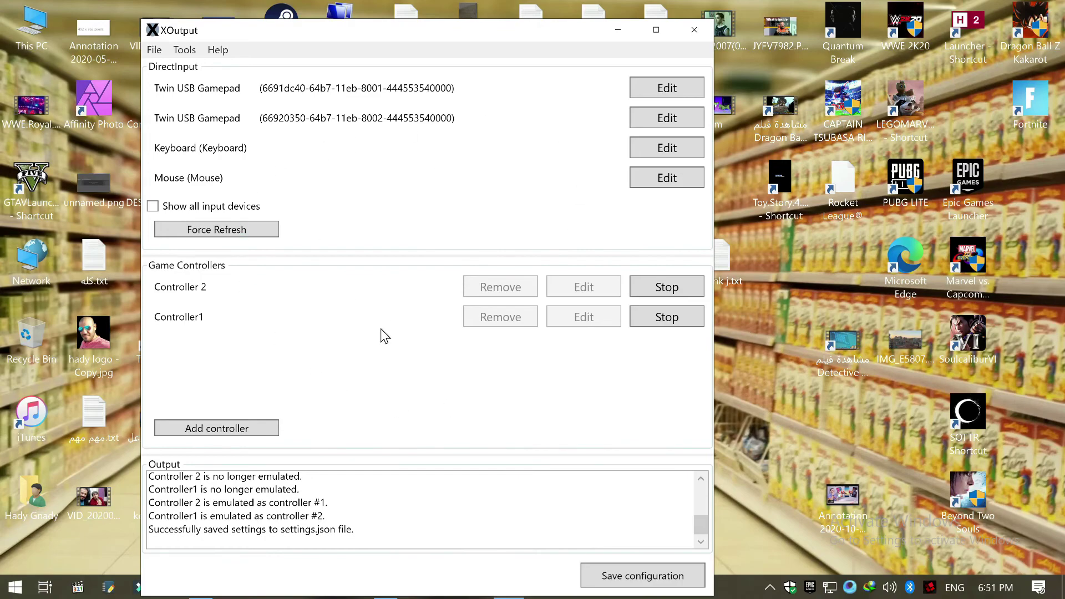
# Step: Close XOutput, relaunch it from its desktop shortcut, and minimize its window
pyautogui.click(694, 31)
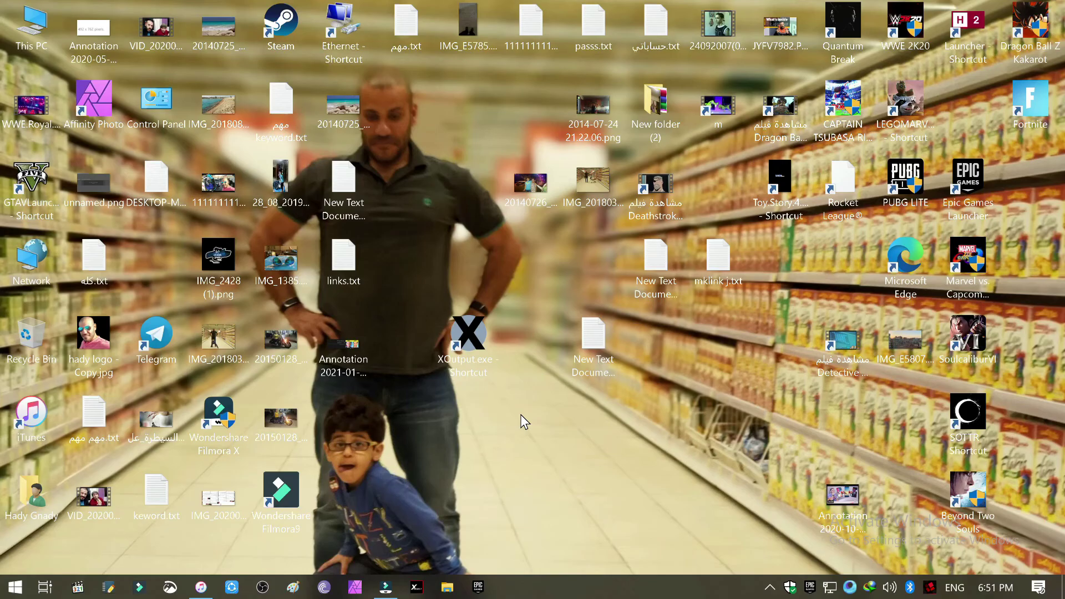
pyautogui.click(468, 346)
pyautogui.doubleClick(468, 347)
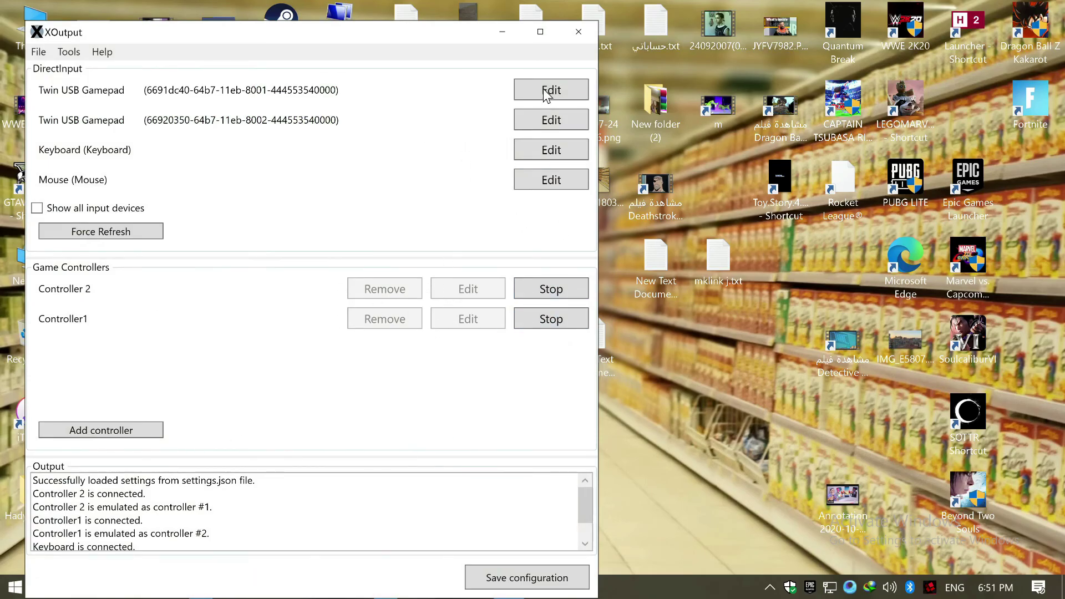
pyautogui.click(493, 32)
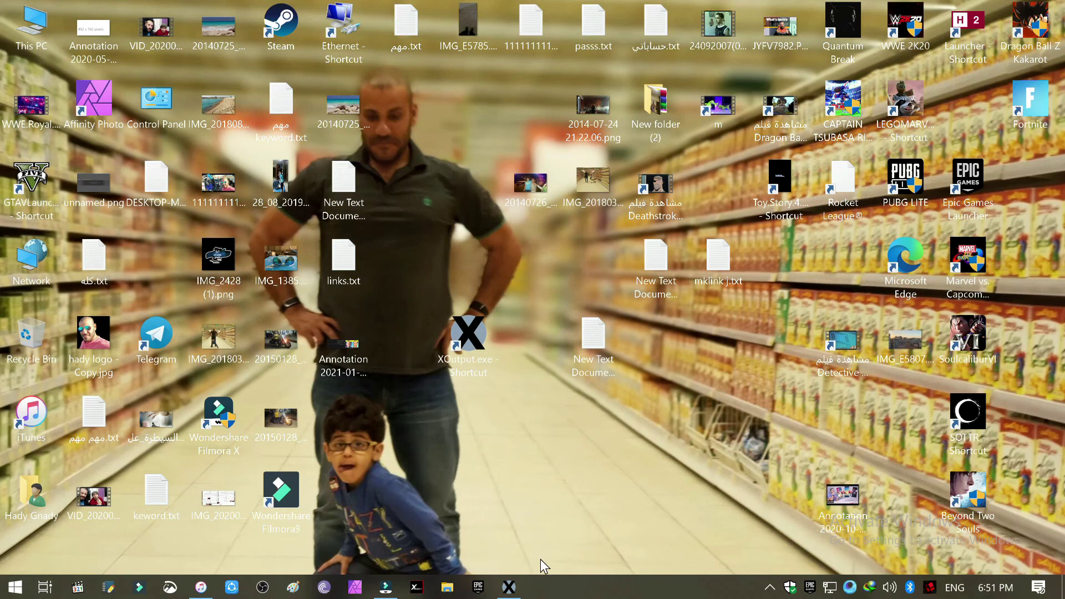